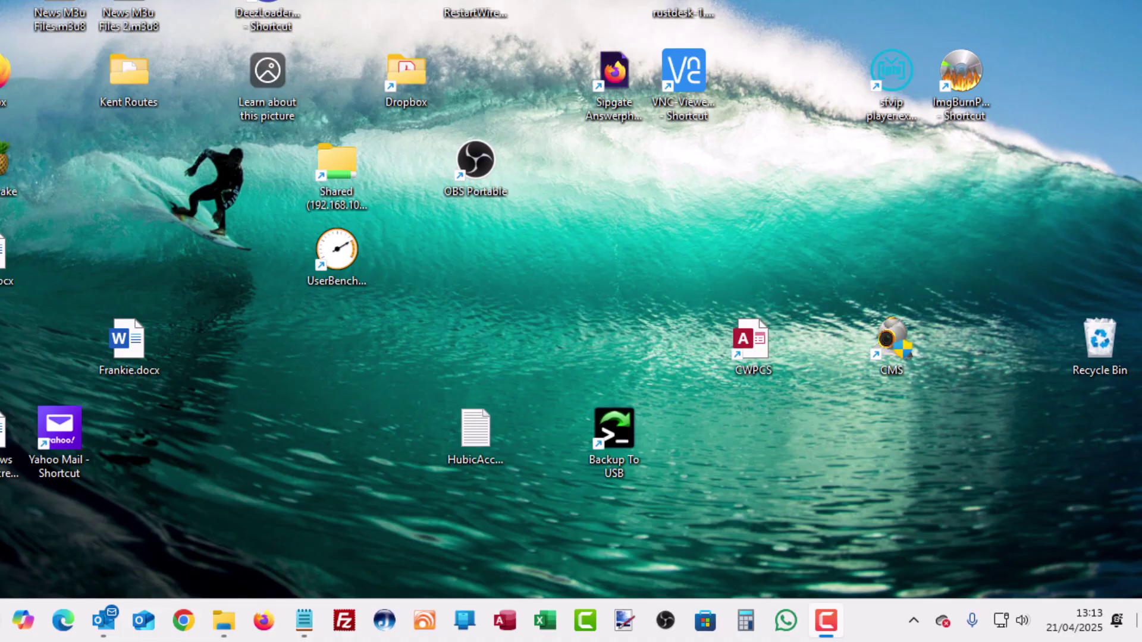
# Open OneDrive's Sync issues page, which flags Personal Vault.lnk as a disallowed item name or type
pyautogui.click(942, 621)
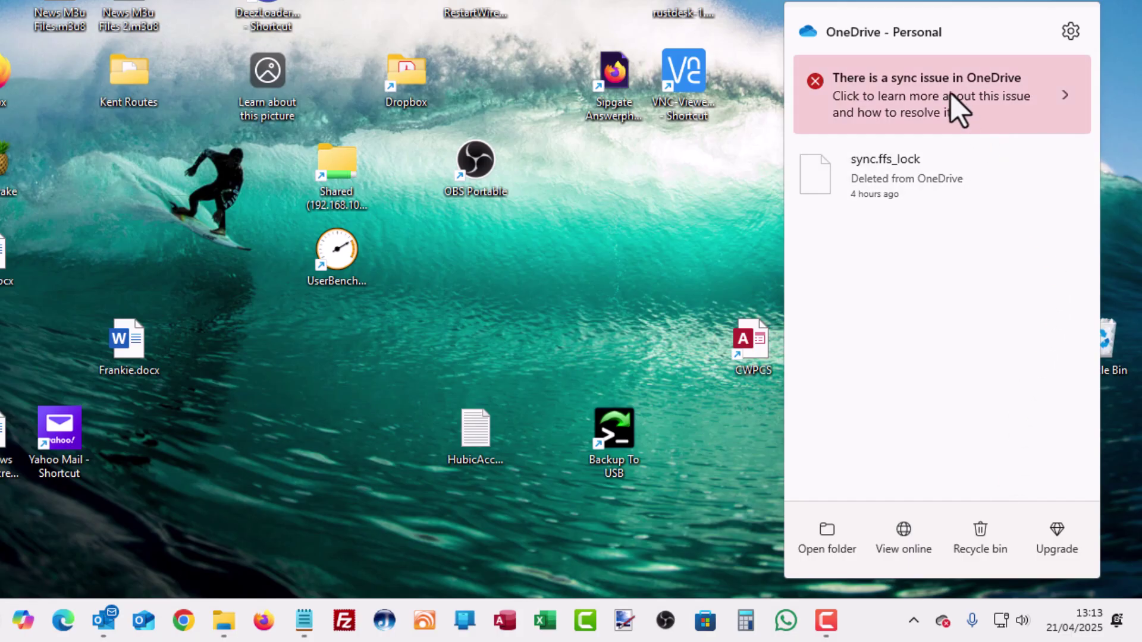
pyautogui.click(950, 113)
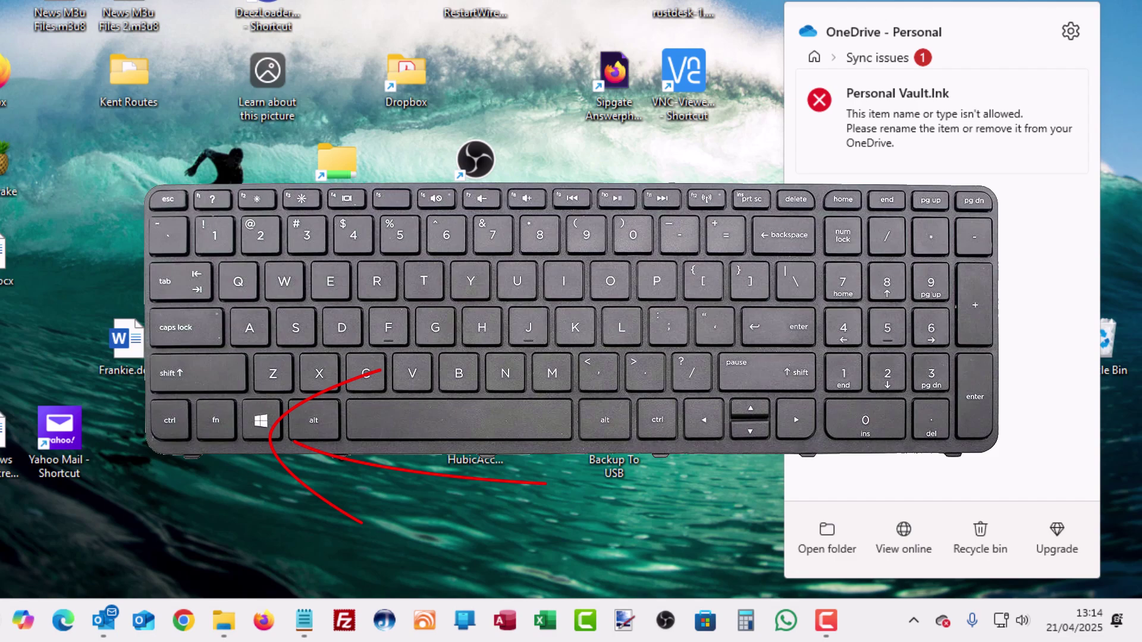
# Dismiss the OneDrive flyout and bring up the Run dialog with Win+R
pyautogui.moveTo(654, 178); pyautogui.dragTo(420, 277)
pyautogui.moveTo(518, 309); pyautogui.dragTo(453, 169)
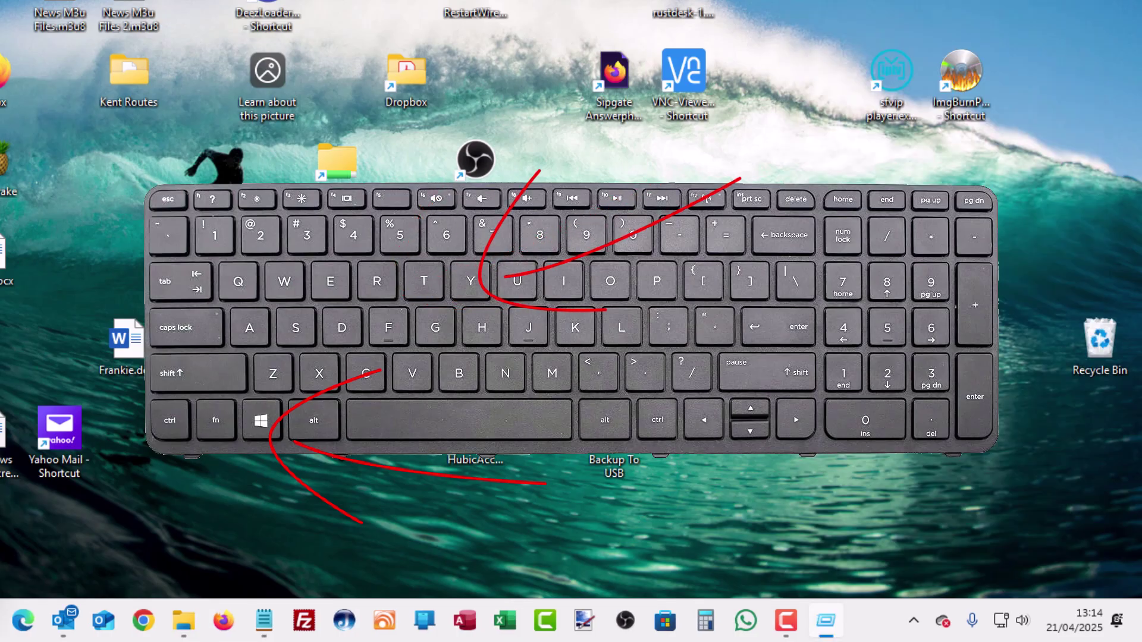
pyautogui.press('super+r')
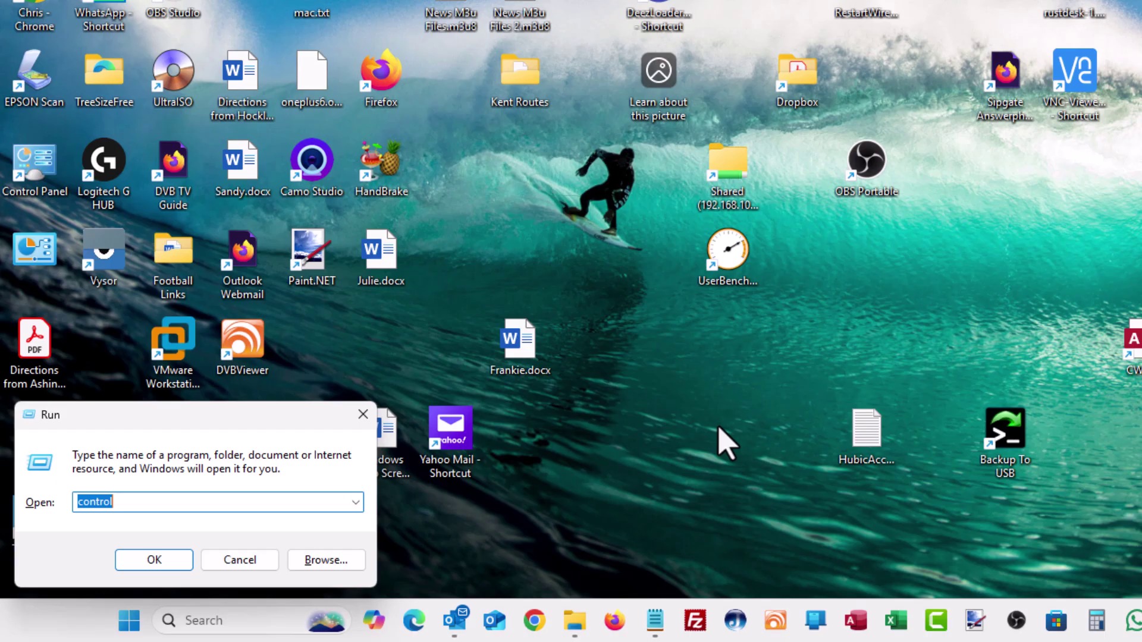
# Paste %localappdata%\Microsoft\OneDrive\onedrive.exe /reset into the Run box and check the full command
pyautogui.hotkey('ctrl', 'v')
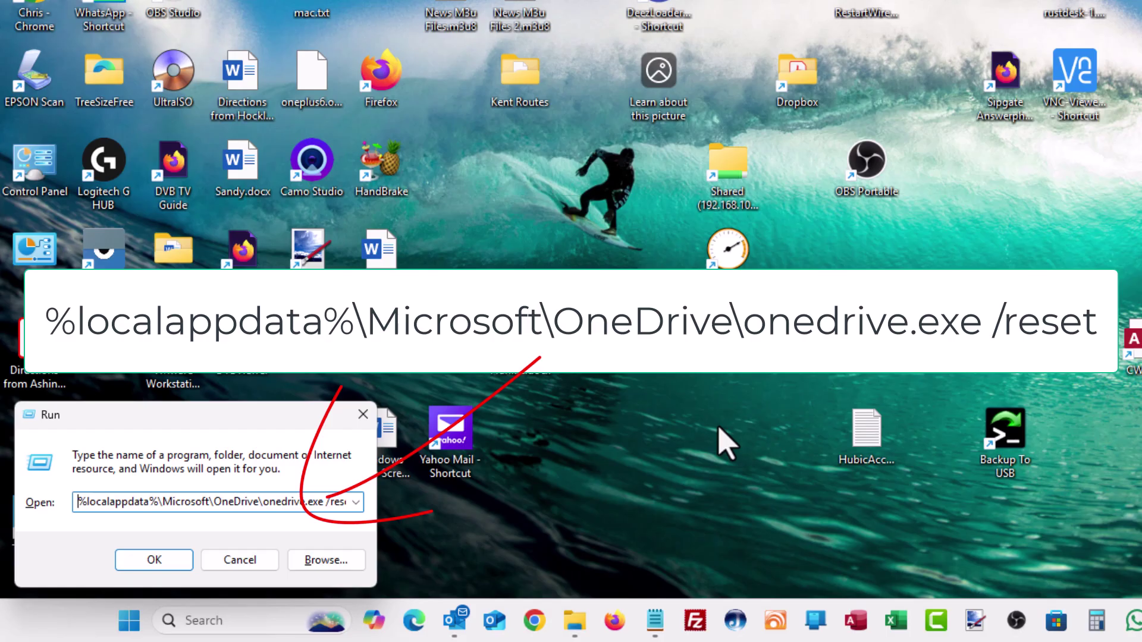
pyautogui.press('Right')
pyautogui.press('Right')
pyautogui.press('Right')
pyautogui.press('End')
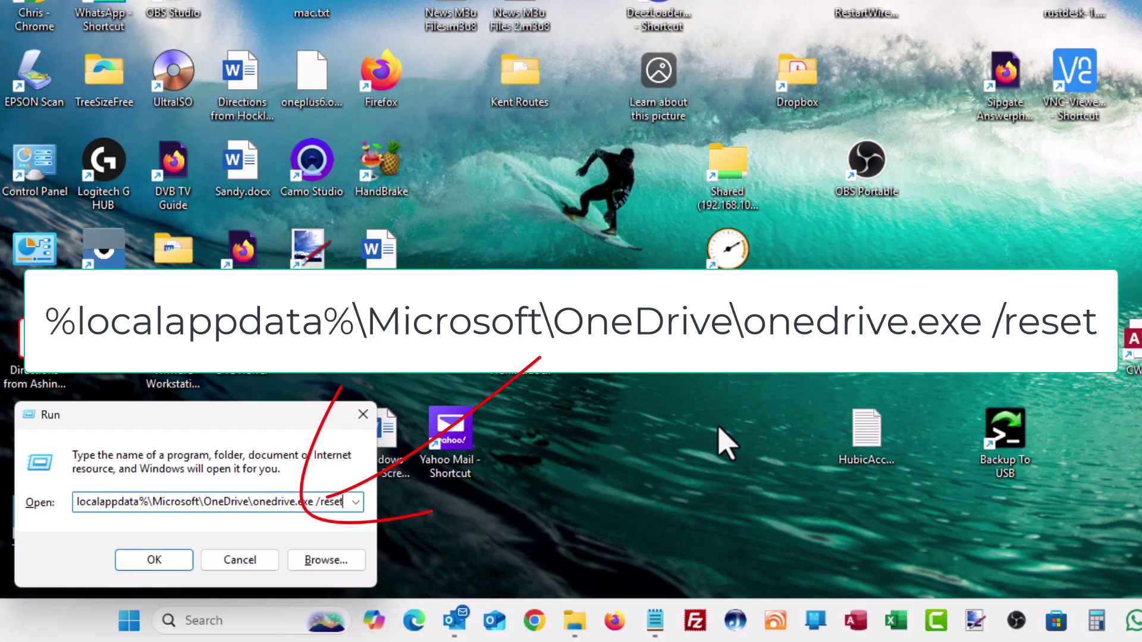
pyautogui.press('Home')
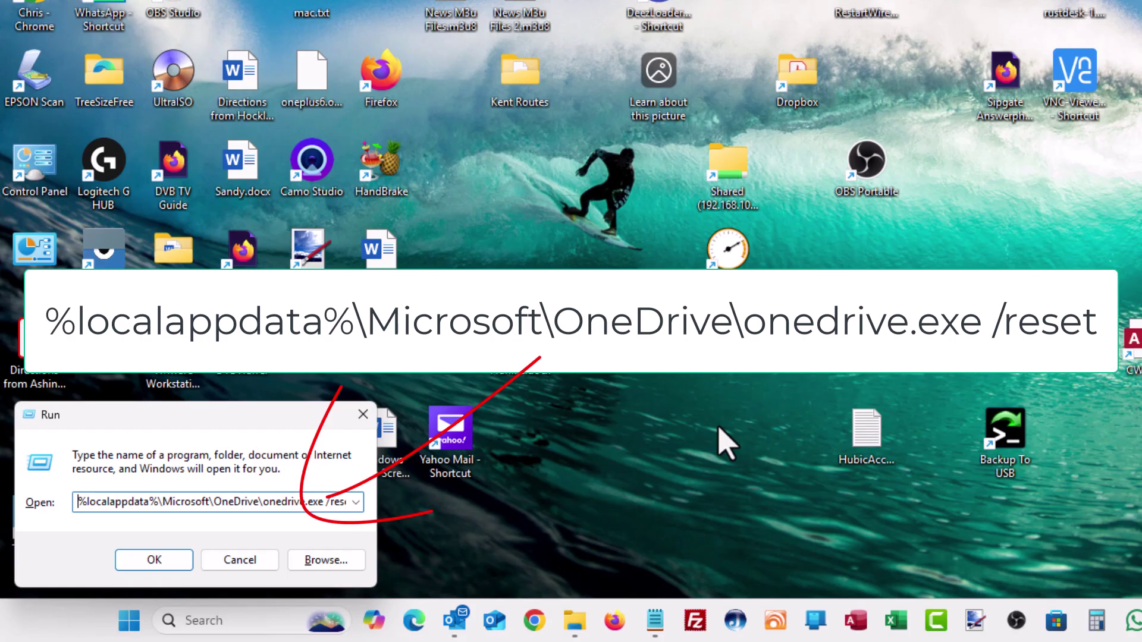
# Run the %localappdata% reset command, which fails with a 'cannot find onedrive.exe' error
pyautogui.press('Right')
pyautogui.press('Right')
pyautogui.press('Right')
pyautogui.press('Right')
pyautogui.press('Right')
pyautogui.press('Right')
pyautogui.press('Right')
pyautogui.press('Right')
pyautogui.press('Right')
pyautogui.press('Right')
pyautogui.press('Right')
pyautogui.press('Right')
pyautogui.press('Right')
pyautogui.press('Right')
pyautogui.press('Right')
pyautogui.press('Right')
pyautogui.press('Right')
pyautogui.press('Right')
pyautogui.press('Right')
pyautogui.press('Right')
pyautogui.press('Right')
pyautogui.press('Right')
pyautogui.press('Right')
pyautogui.press('Right')
pyautogui.press('Right')
pyautogui.press('Right')
pyautogui.press('Right')
pyautogui.press('Right')
pyautogui.press('Right')
pyautogui.press('Right')
pyautogui.press('Right')
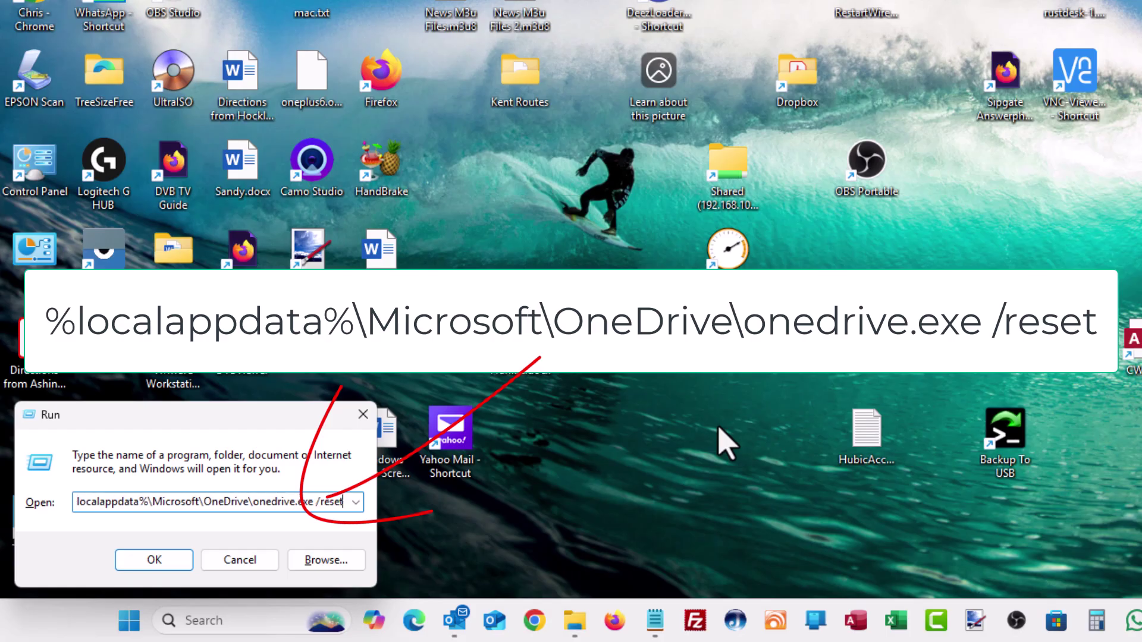
pyautogui.click(177, 565)
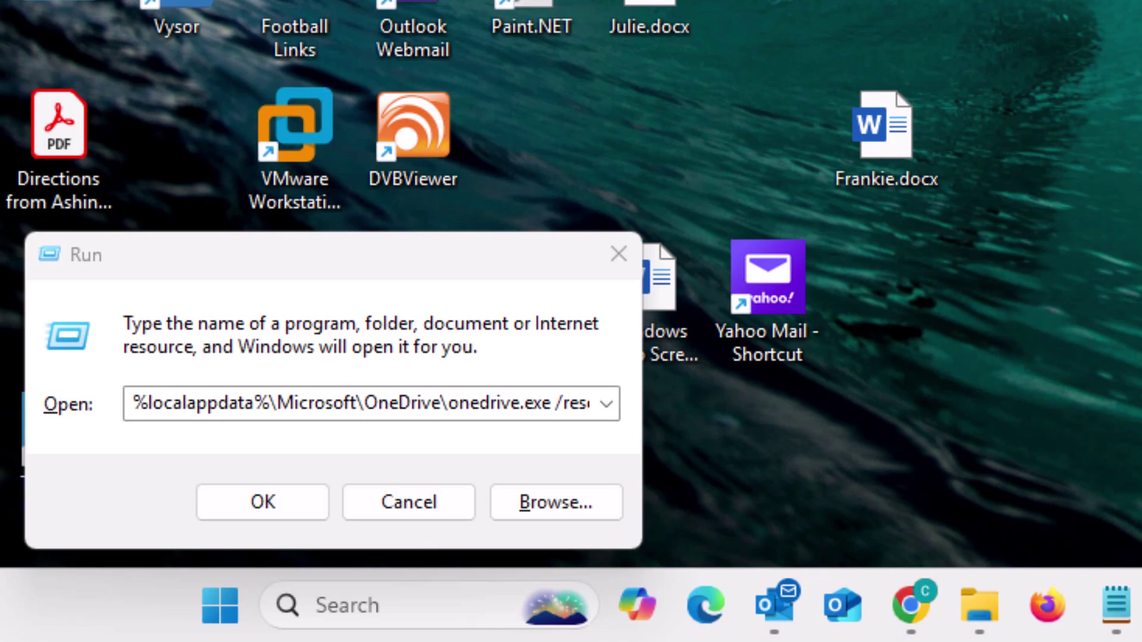
# Reopen Run and replace the old command with C:\Program Files\Microsoft OneDrive\onedrive.exe /reset
pyautogui.click(467, 511)
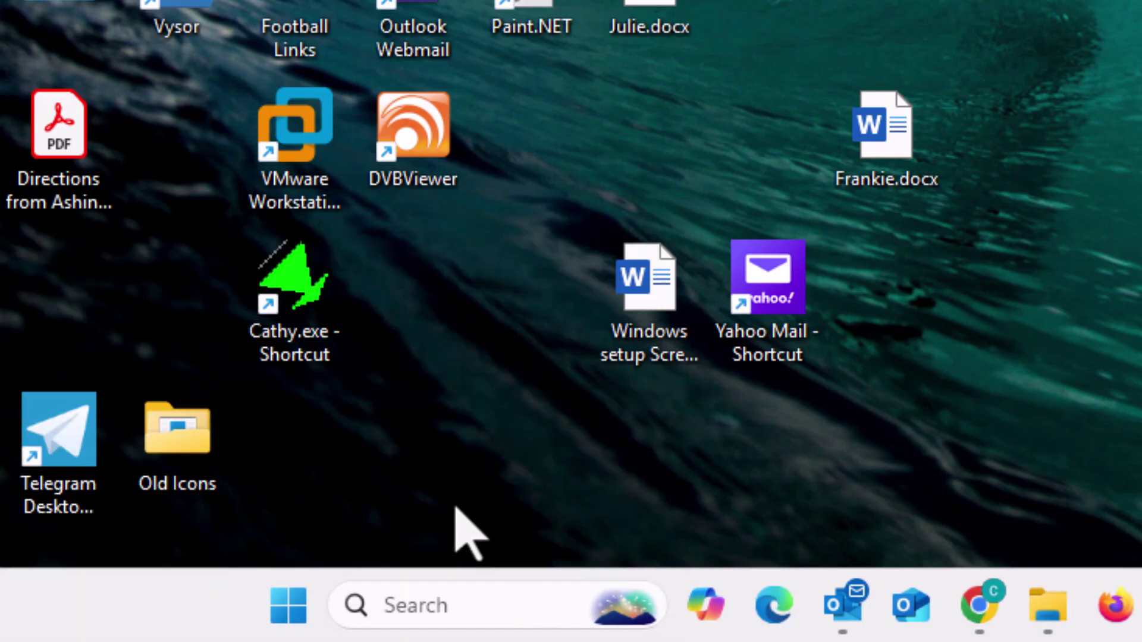
pyautogui.press('super+r')
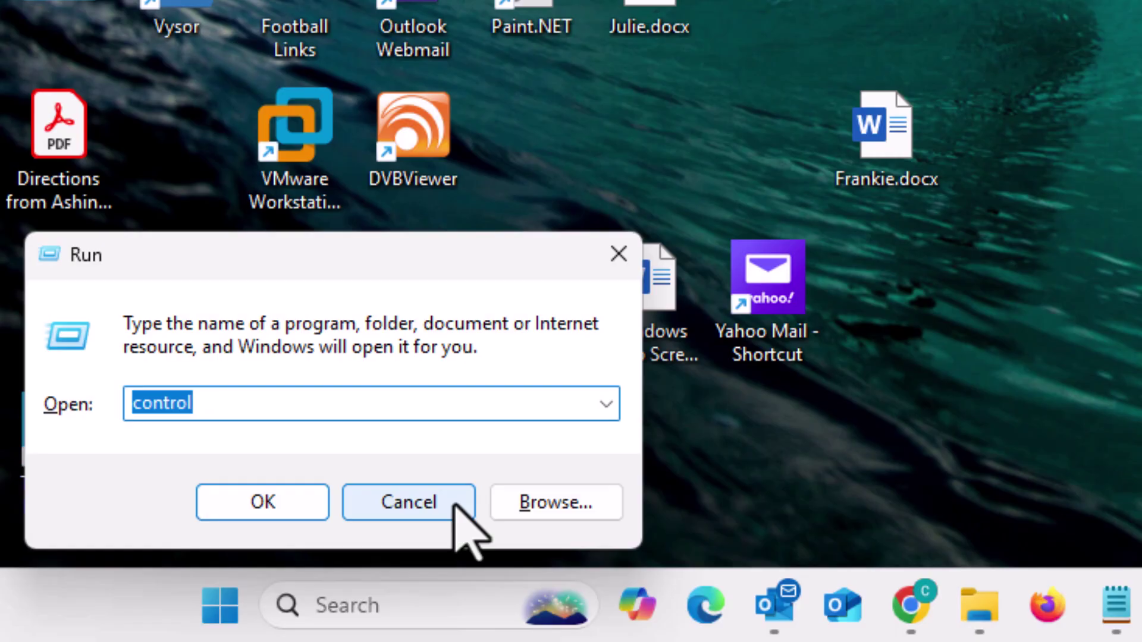
pyautogui.press('BackSpace')
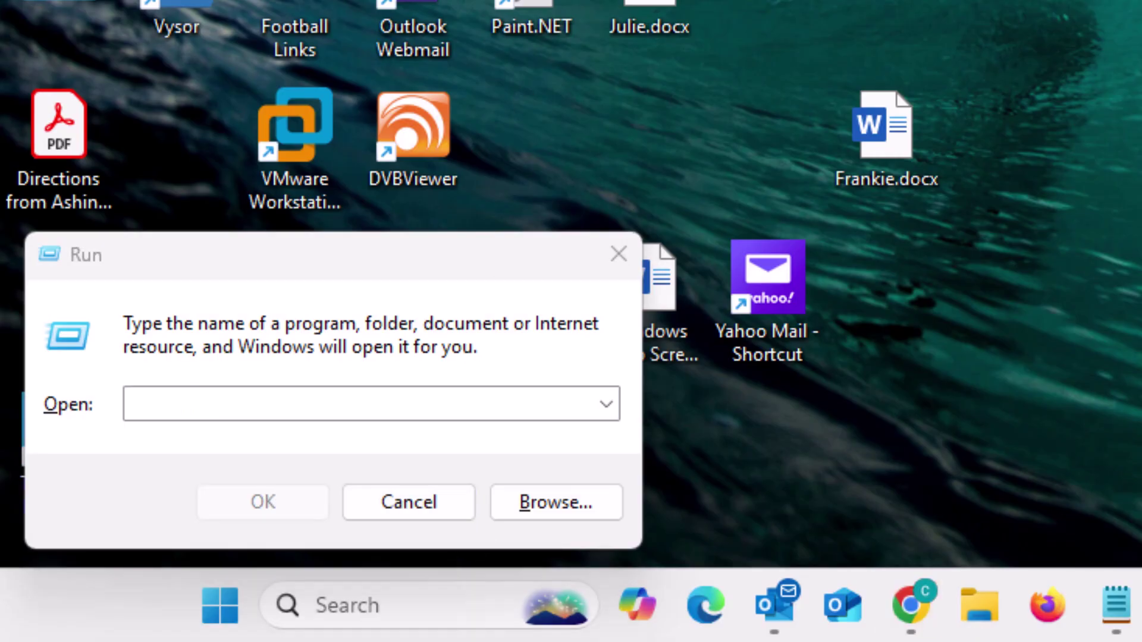
pyautogui.click(601, 523)
pyautogui.write('C:\\Program Files\\Microsoft OneDrive\\onedrive.exe /reset')
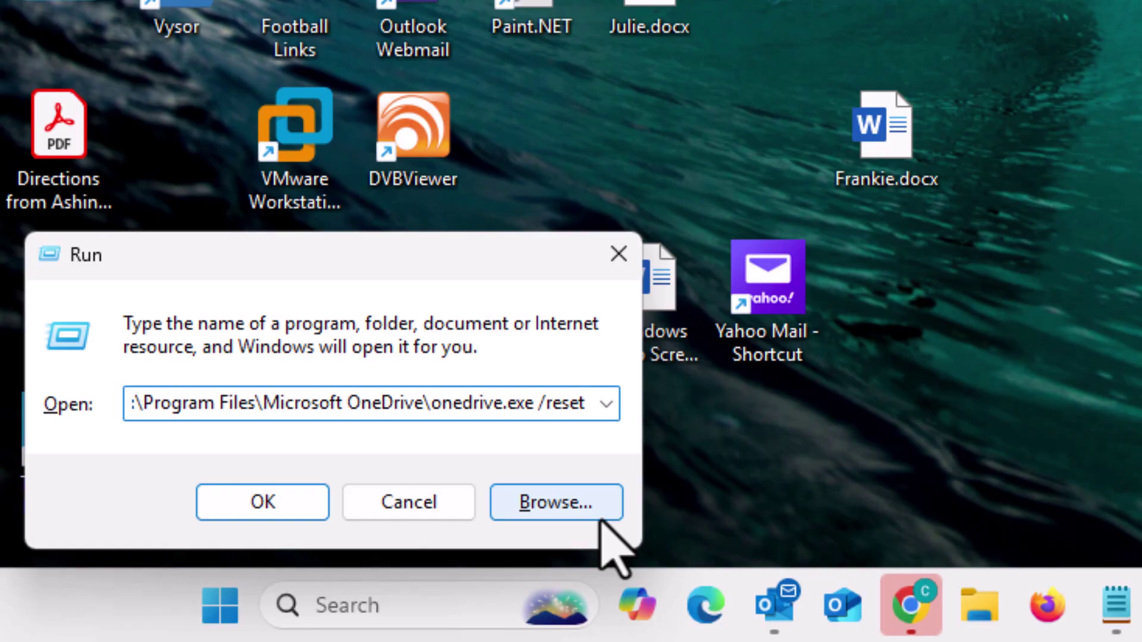
pyautogui.press('Home')
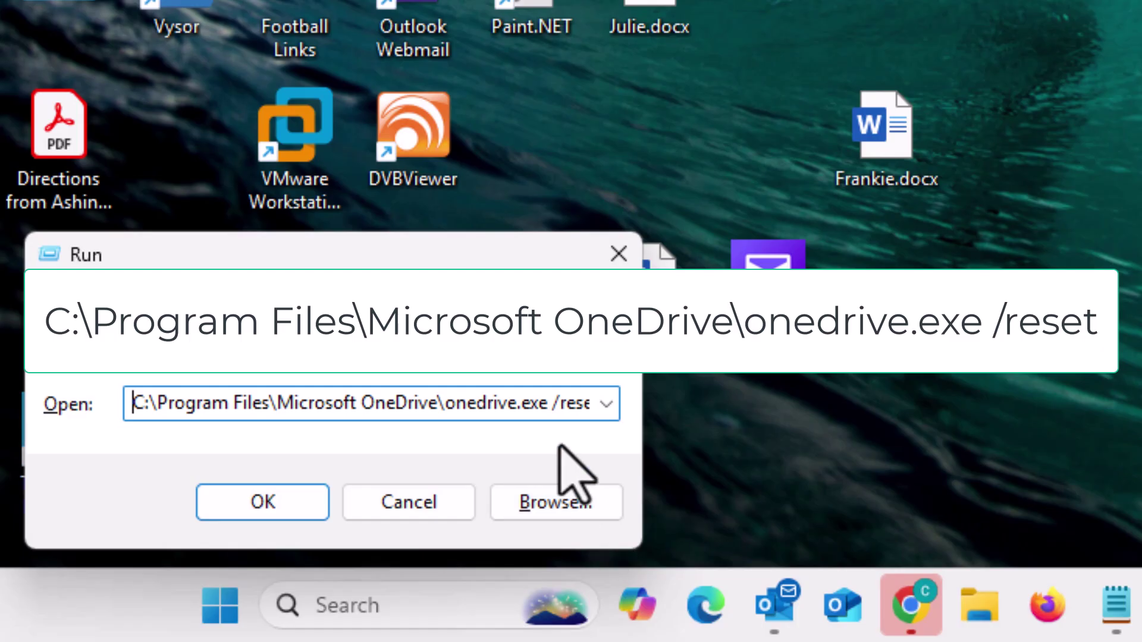
# Edit the onedrive.exe path in the Run box, typing '(x86)', and append the /reset switch
pyautogui.click(562, 404)
pyautogui.press('End')
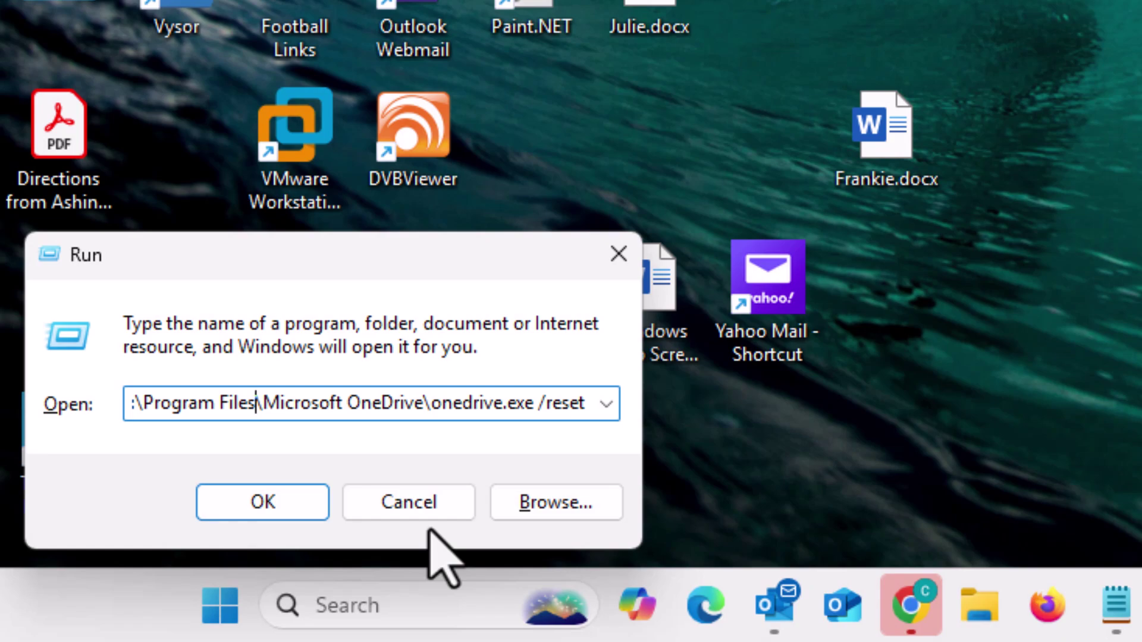
pyautogui.write('(')
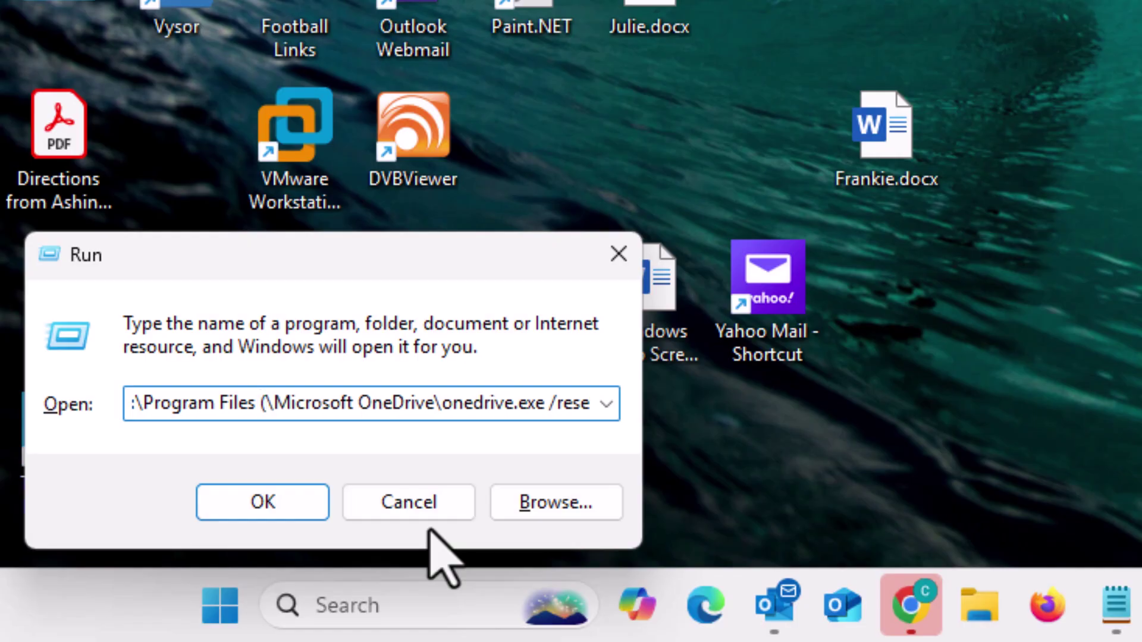
pyautogui.write('x86)')
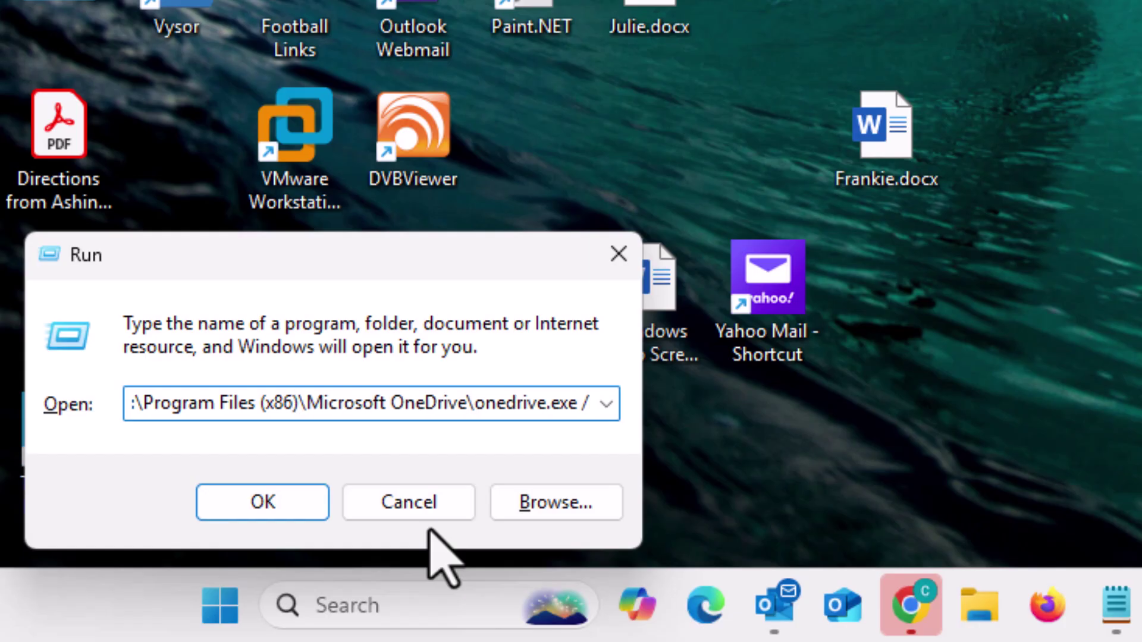
pyautogui.press('Home')
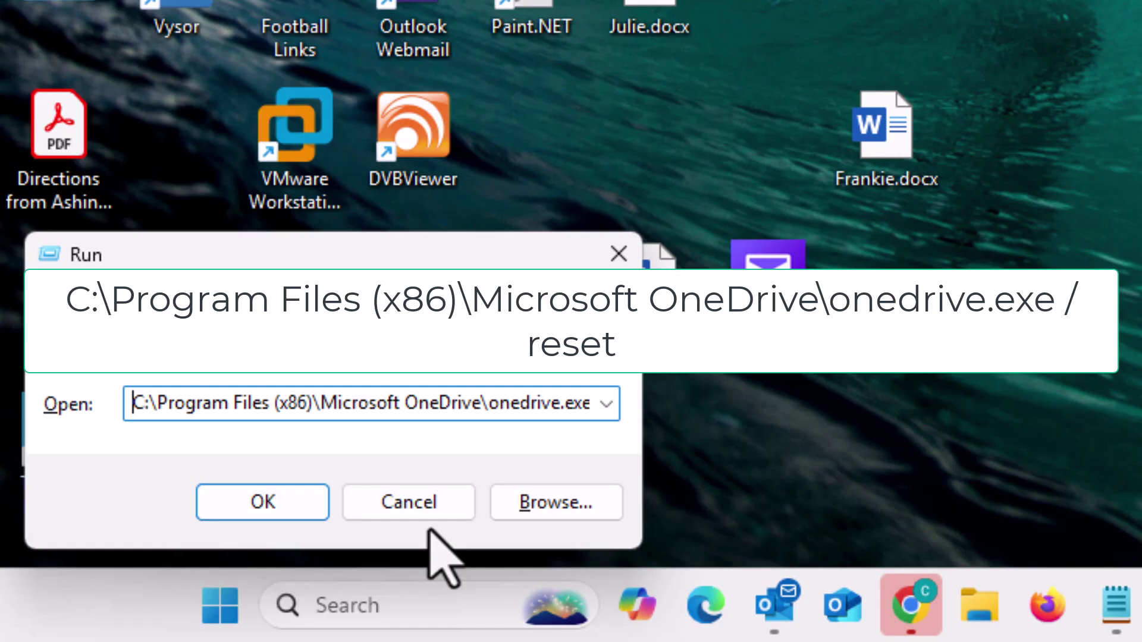
pyautogui.press('End')
pyautogui.write('/reset')
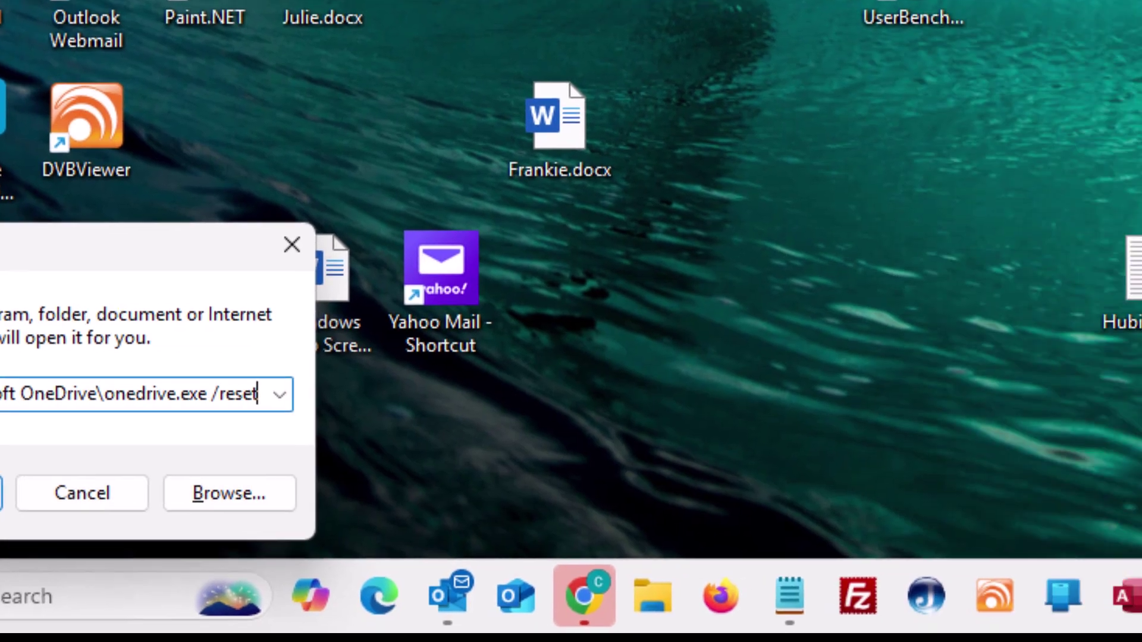
# Run the OneDrive reset command so OneDrive restarts and opens its synced files folder
pyautogui.click(284, 510)
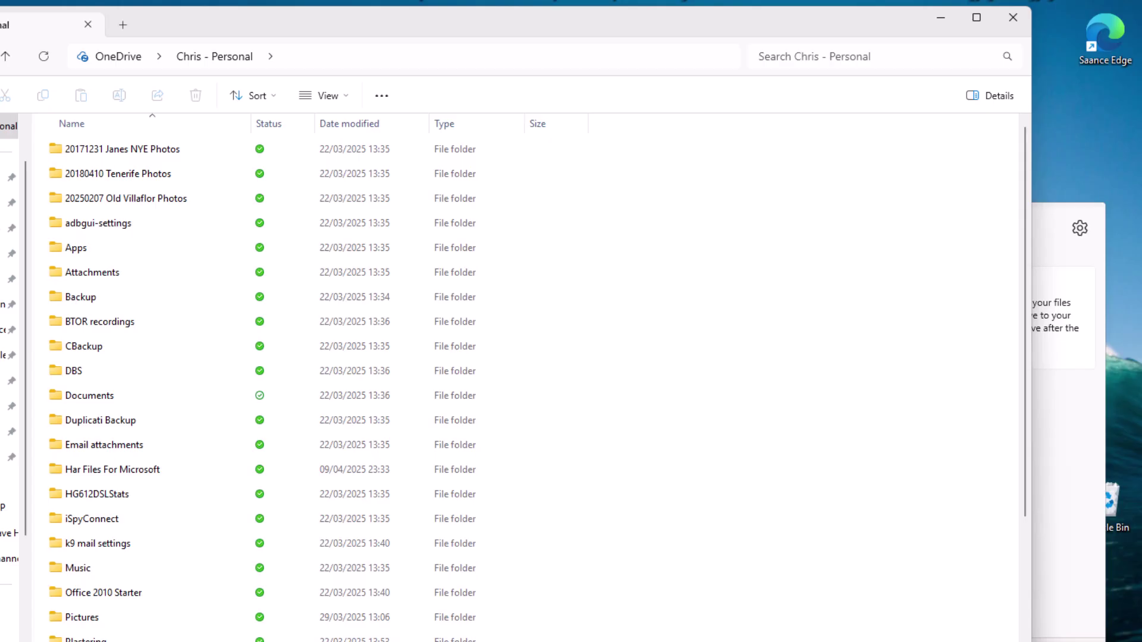
# Close the OneDrive folder window to reveal the panel reporting a new sync issue
pyautogui.click(1009, 19)
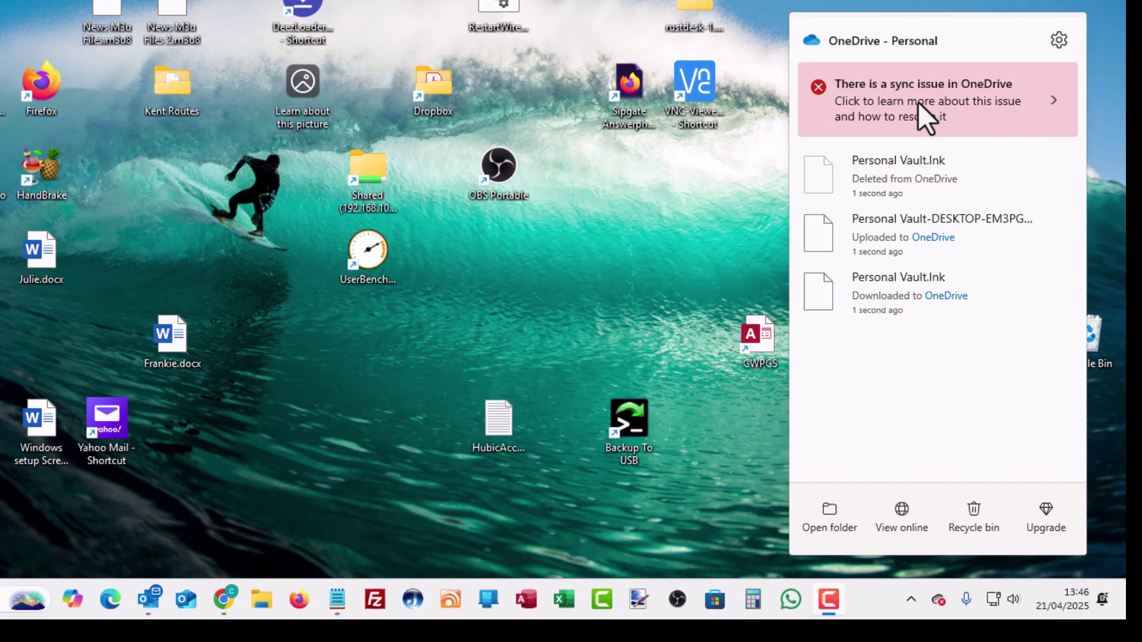
# Open the sync issue list and show the Personal Vault-DESKTOP-EM3PGL6 shortcut in its folder
pyautogui.click(923, 117)
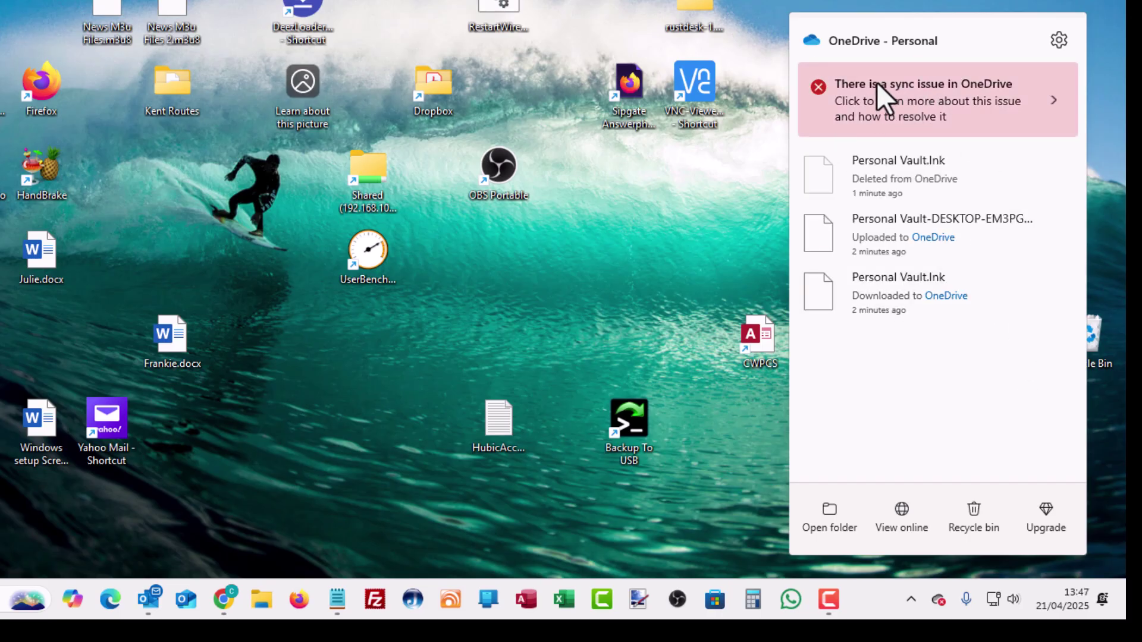
pyautogui.click(868, 97)
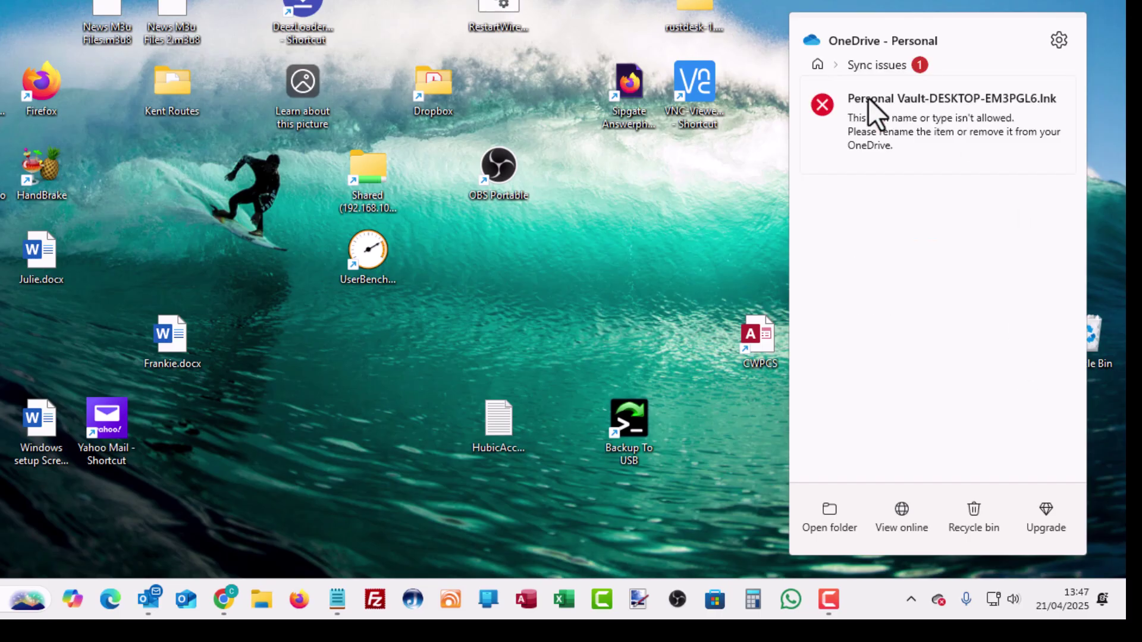
pyautogui.click(919, 128)
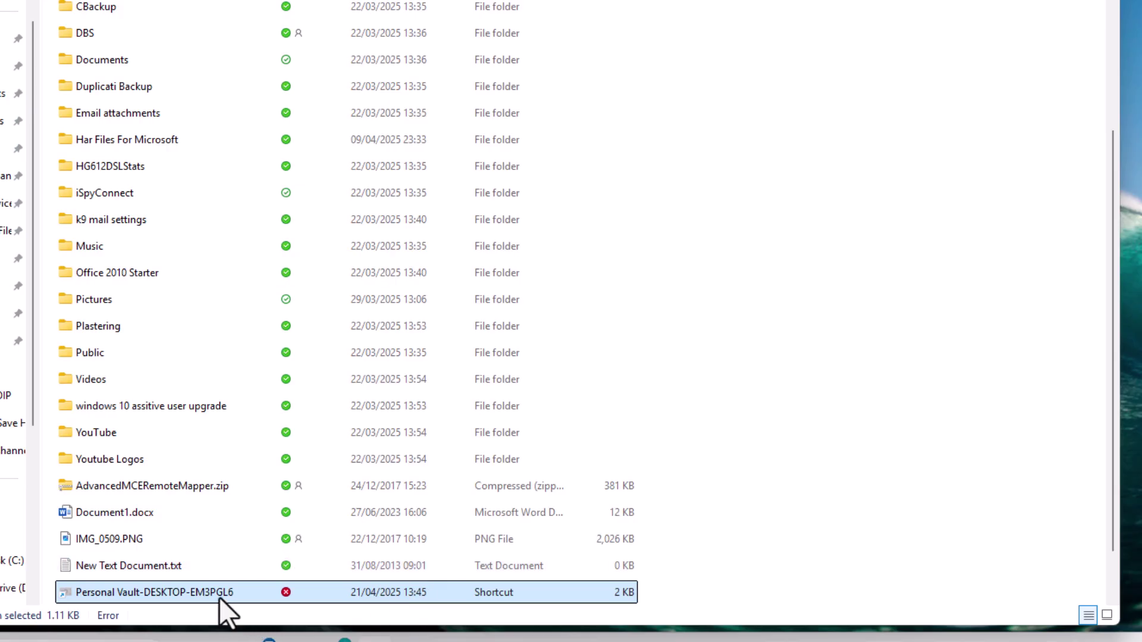
# Dismiss the Personal Vault intro and delete the Personal Vault-DESKTOP-EM3PGL6 shortcut from the full context menu
pyautogui.doubleClick(188, 593)
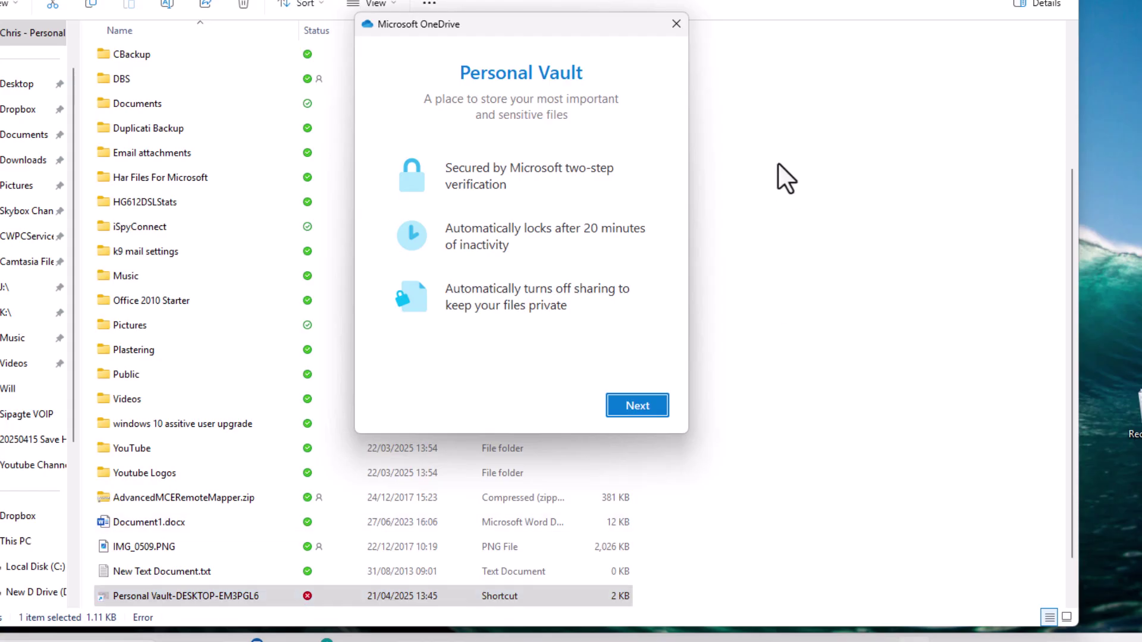
pyautogui.click(676, 24)
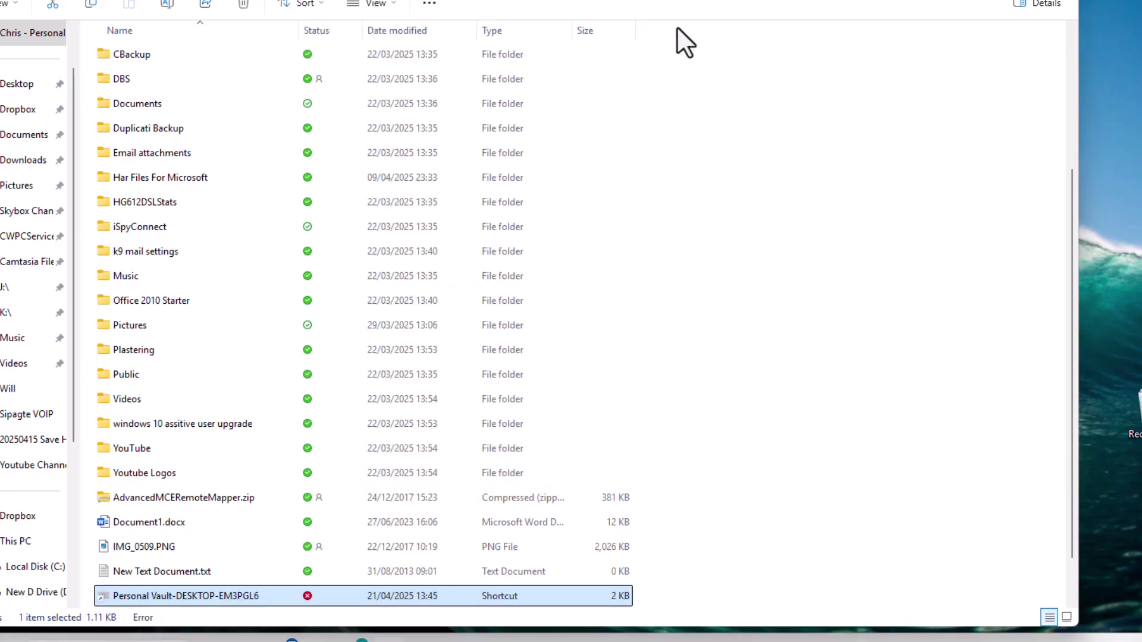
pyautogui.rightClick(238, 597)
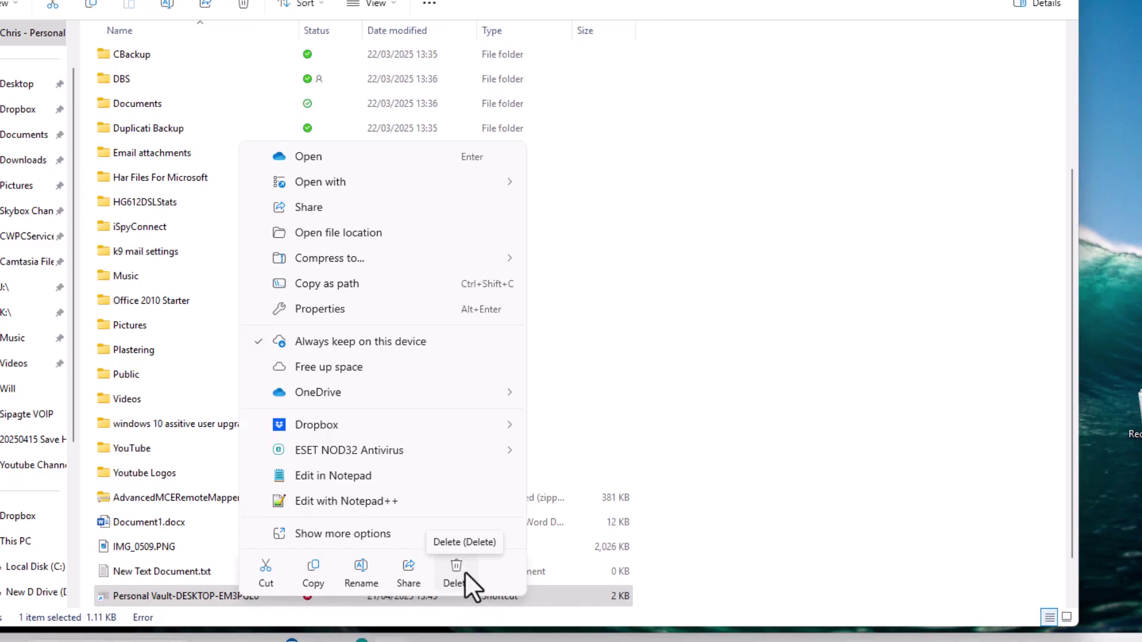
pyautogui.click(387, 536)
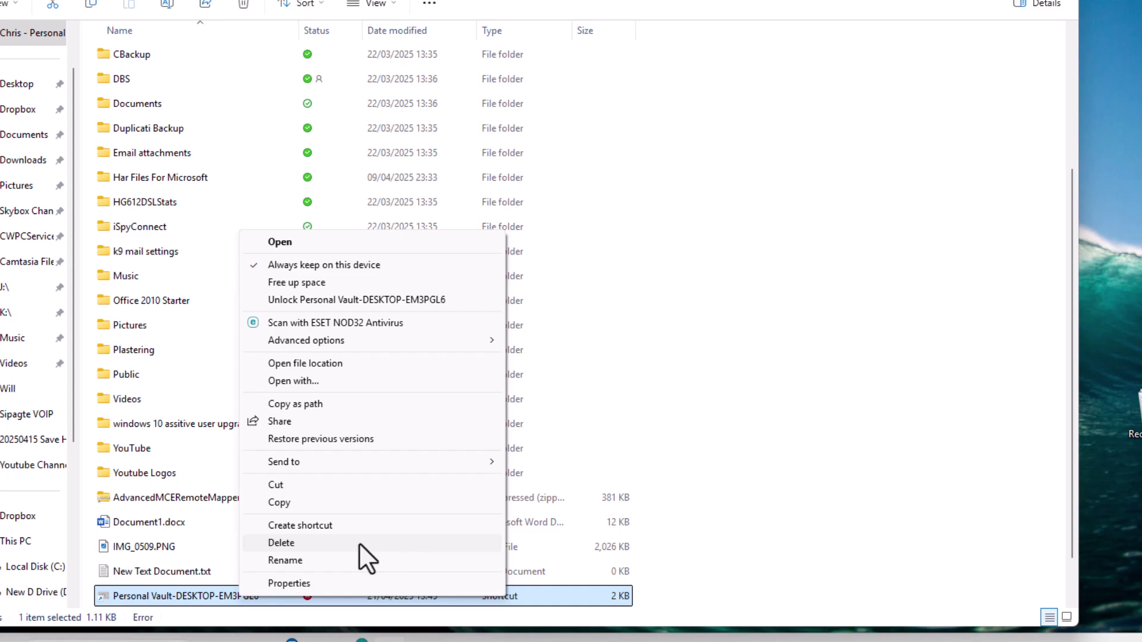
pyautogui.click(337, 543)
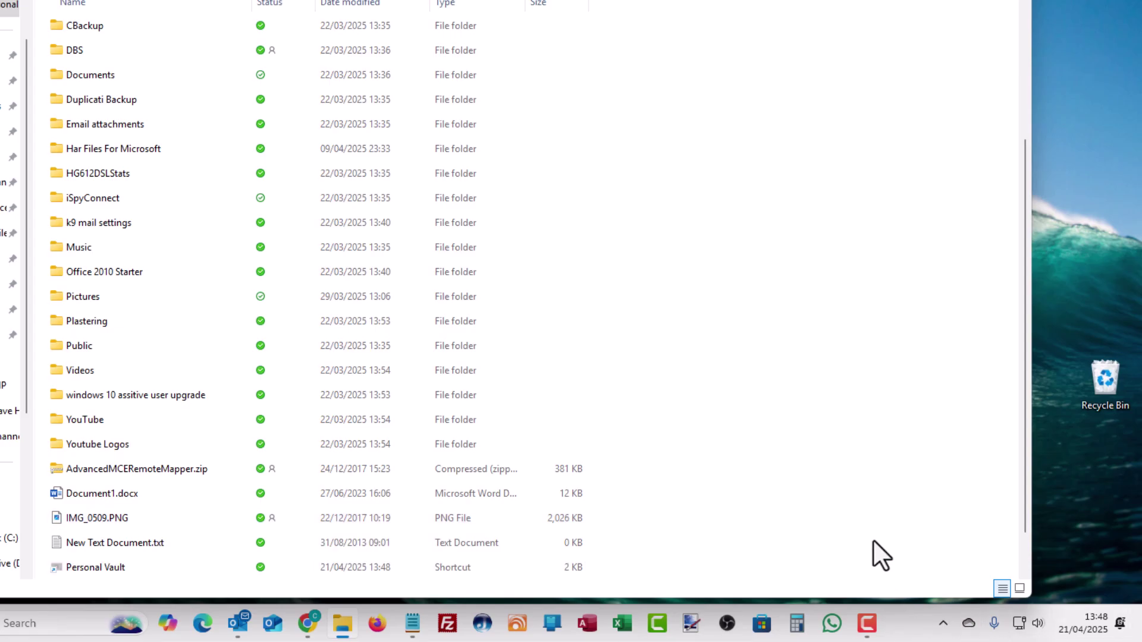
# Open the OneDrive tray flyout to confirm the reset completed and files show as synced
pyautogui.click(968, 623)
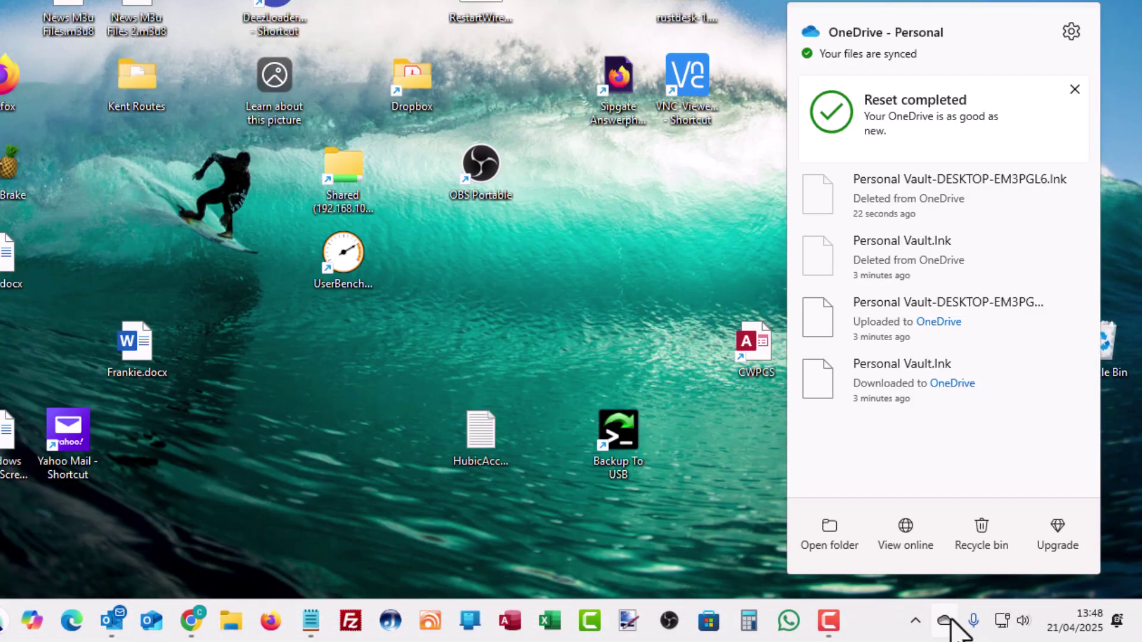